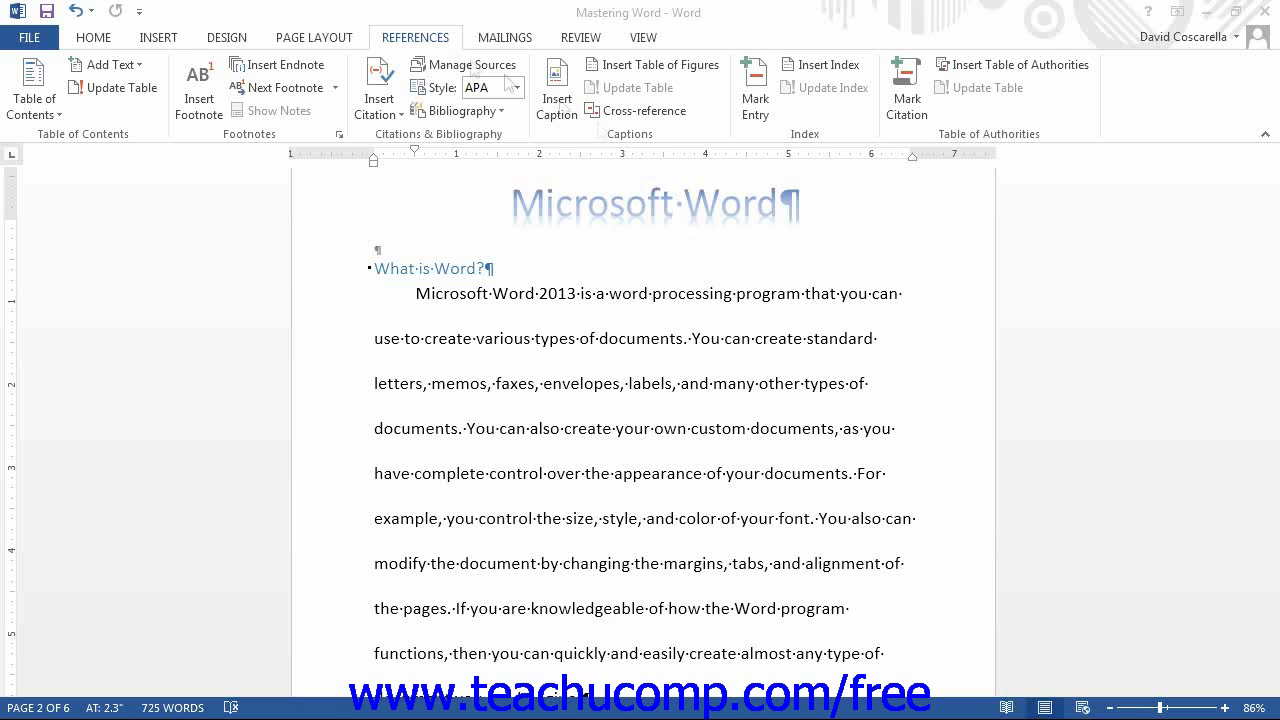
Step: Select the word "documents" in the first sentence under "What is Word?" and start marking it as an index entry
{"action": "left_click", "coordinate": [436, 41]}
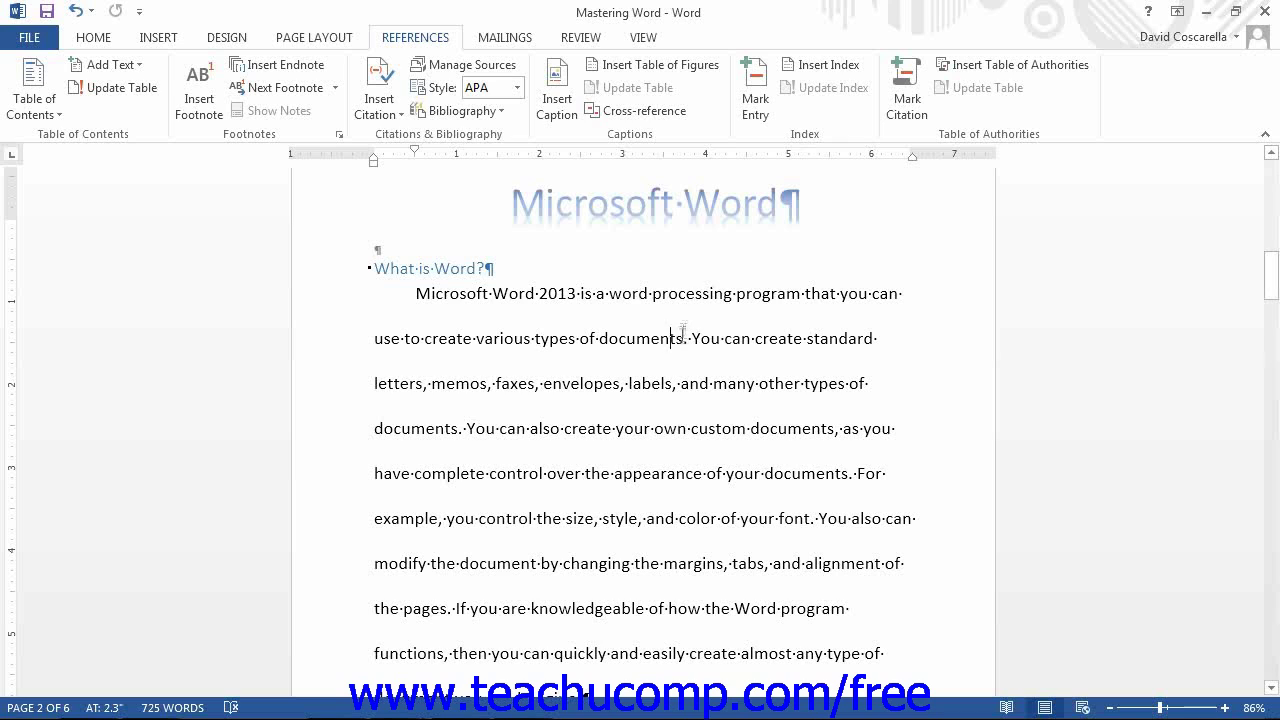
{"action": "left_click_drag", "start_coordinate": [684, 338], "coordinate": [604, 340]}
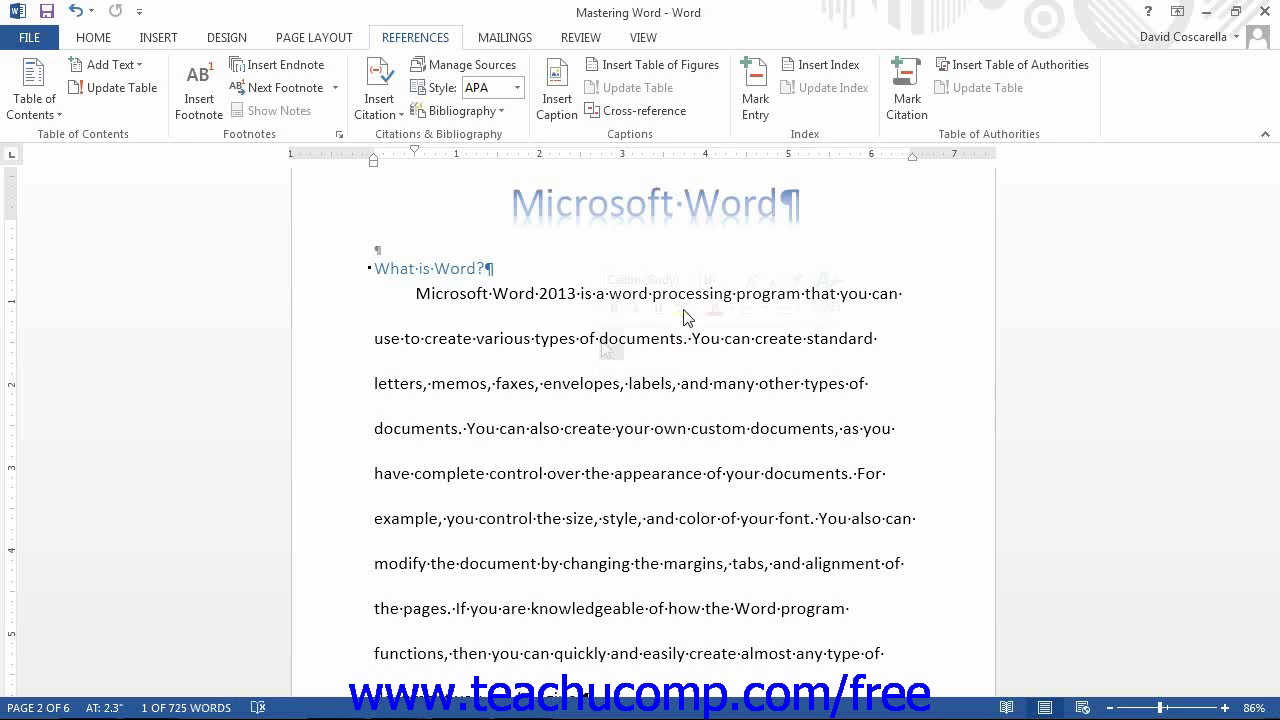
{"action": "left_click", "coordinate": [758, 108]}
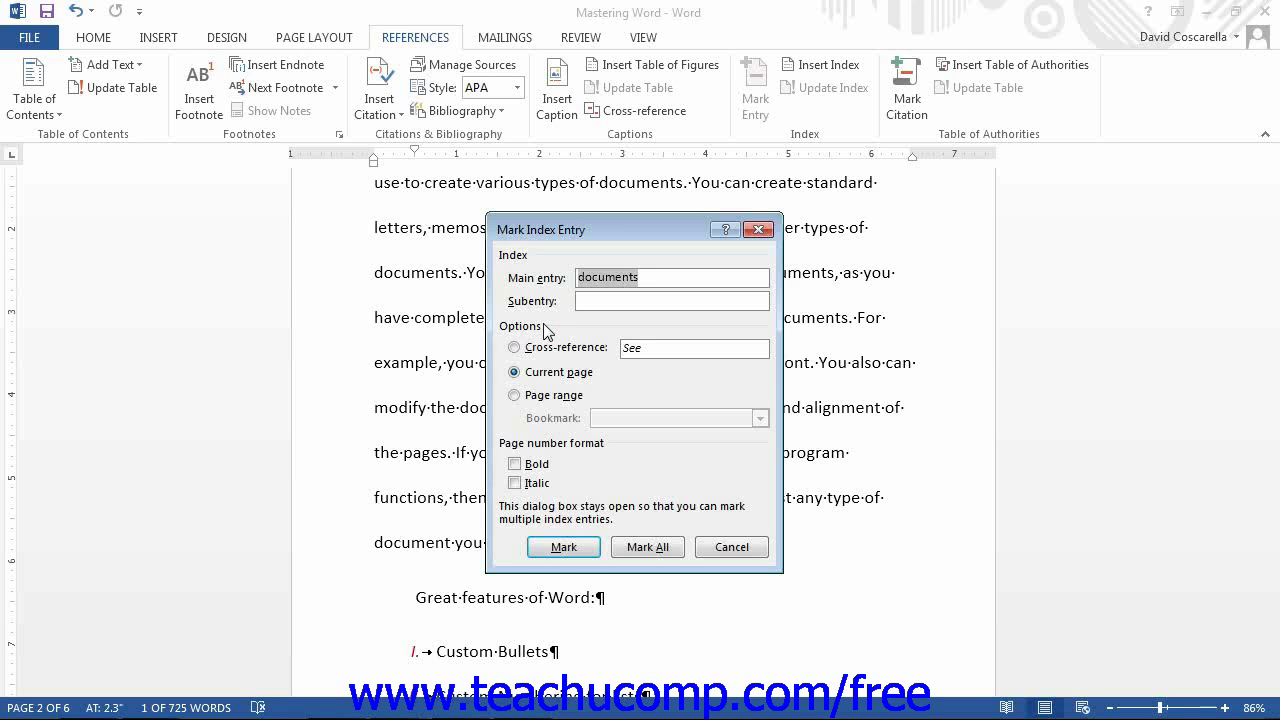
{"action": "left_click", "coordinate": [537, 350]}
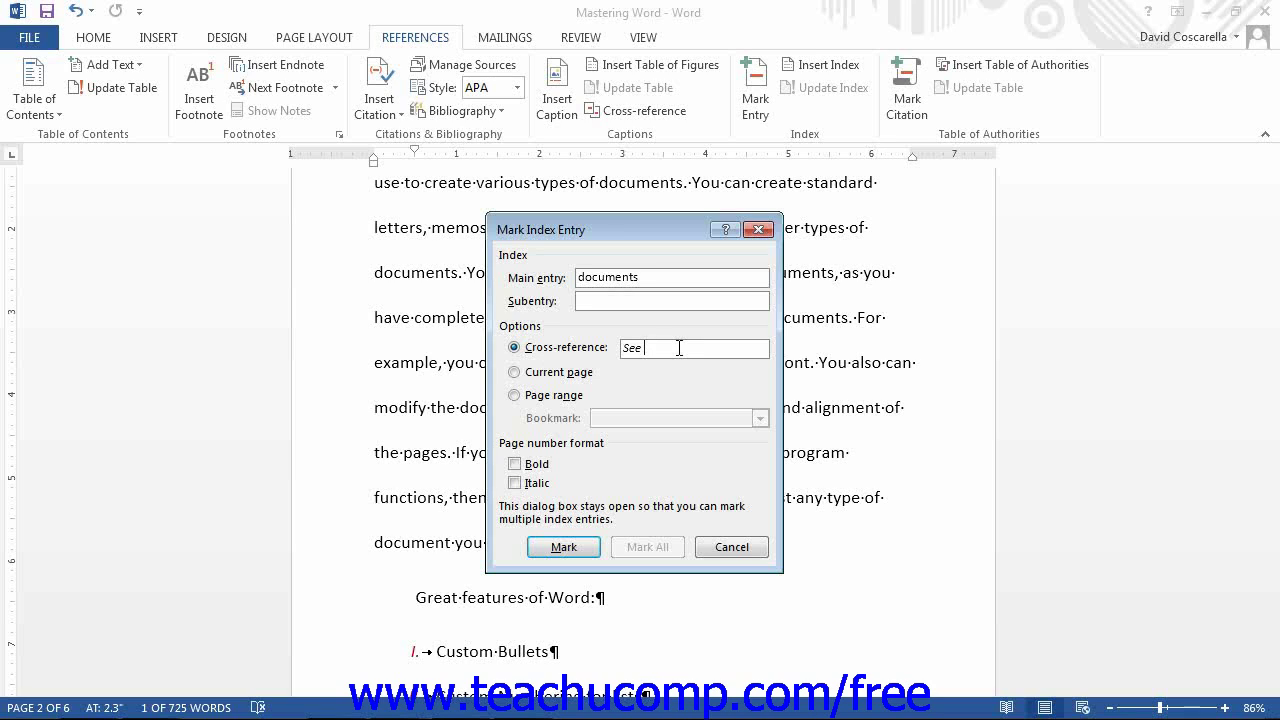
{"action": "left_click", "coordinate": [526, 373]}
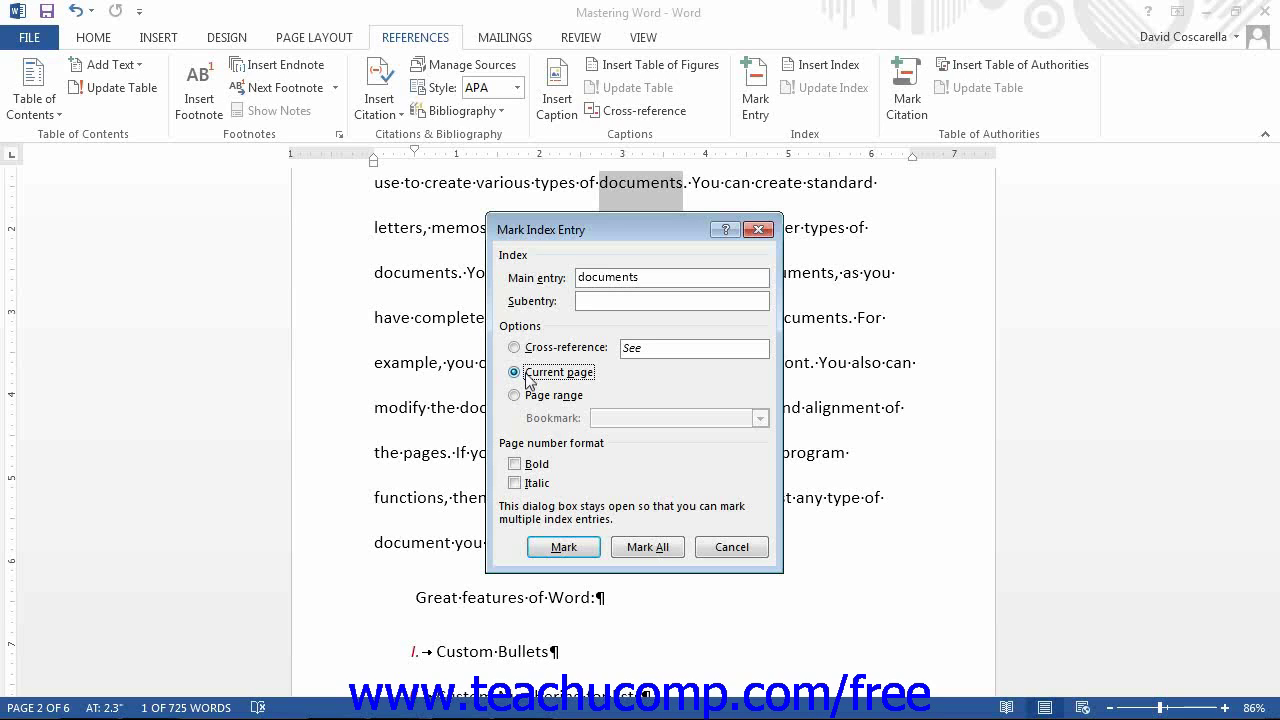
{"action": "left_click", "coordinate": [514, 464]}
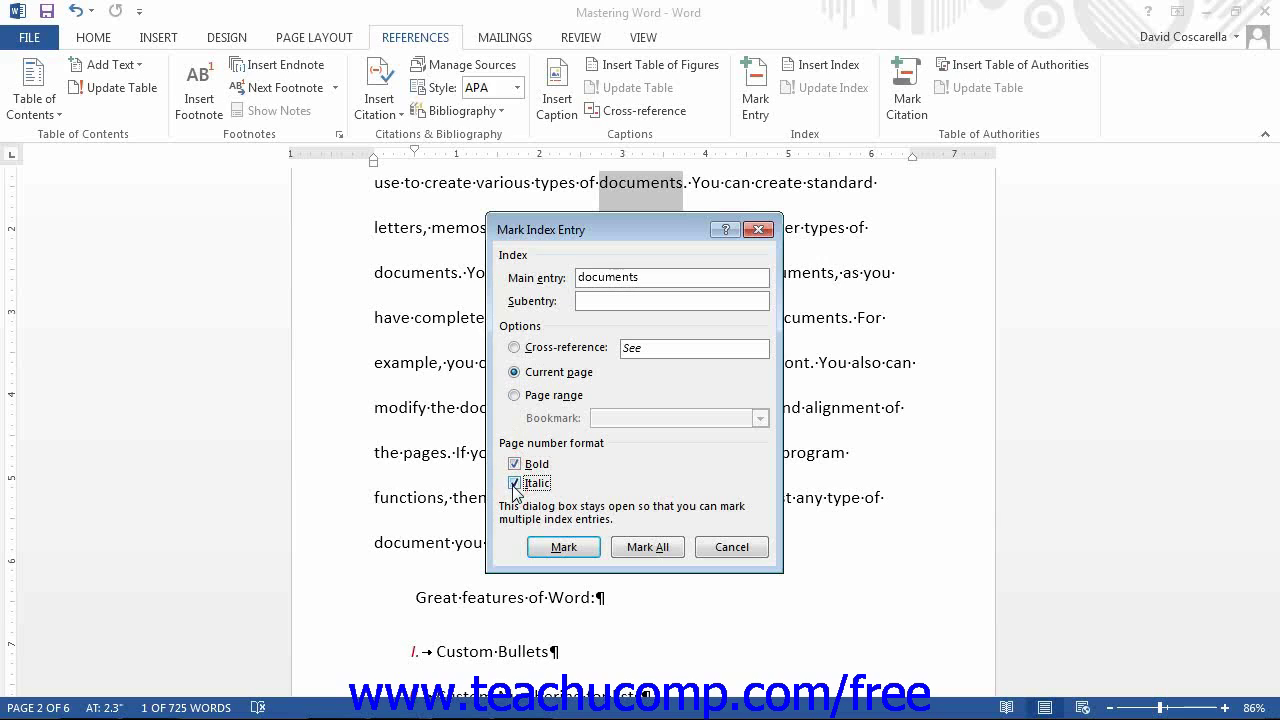
{"action": "left_click", "coordinate": [514, 484]}
{"action": "left_click", "coordinate": [515, 465]}
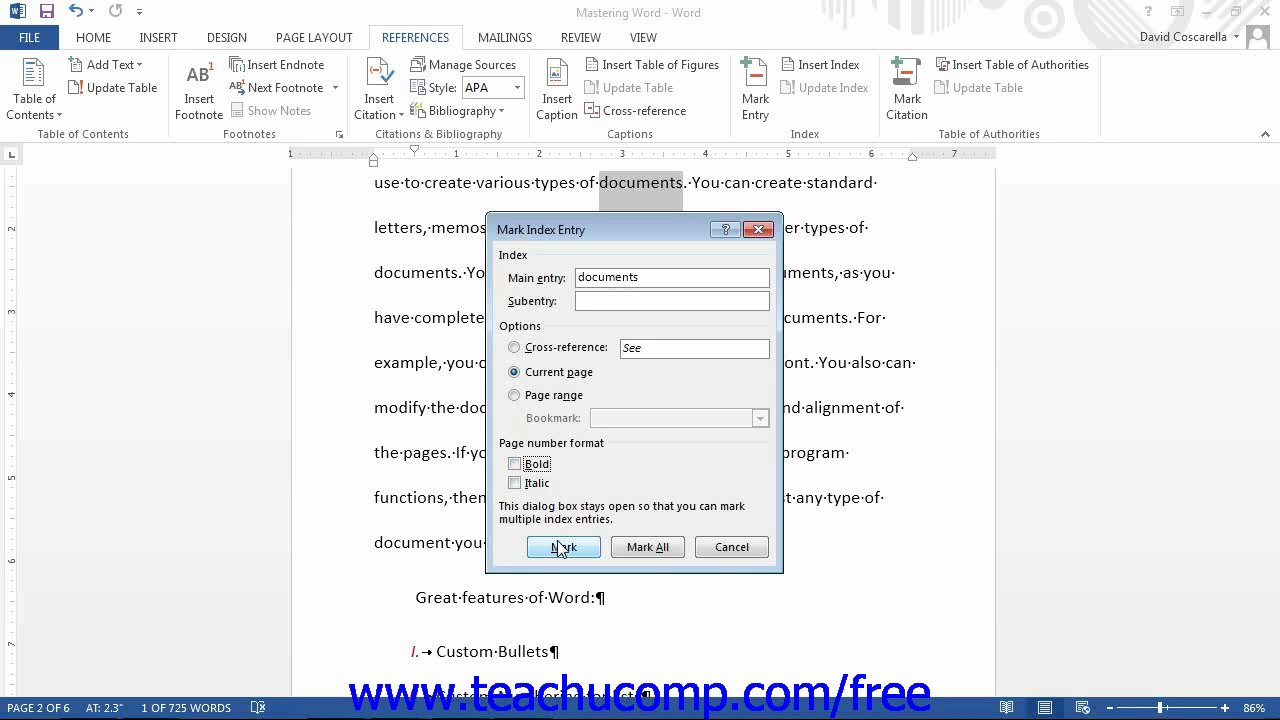
Step: Mark "documents" as a main index entry for the current page only and finish marking
{"action": "left_click", "coordinate": [563, 547]}
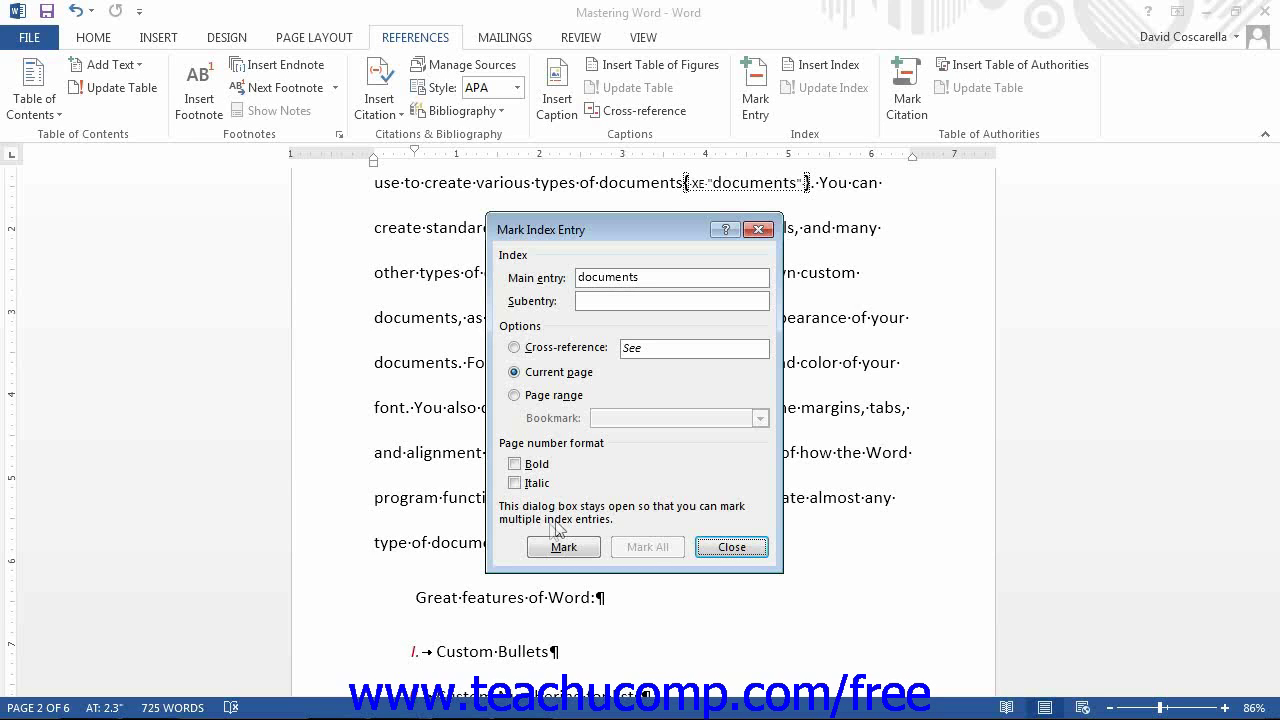
{"action": "left_click", "coordinate": [700, 546]}
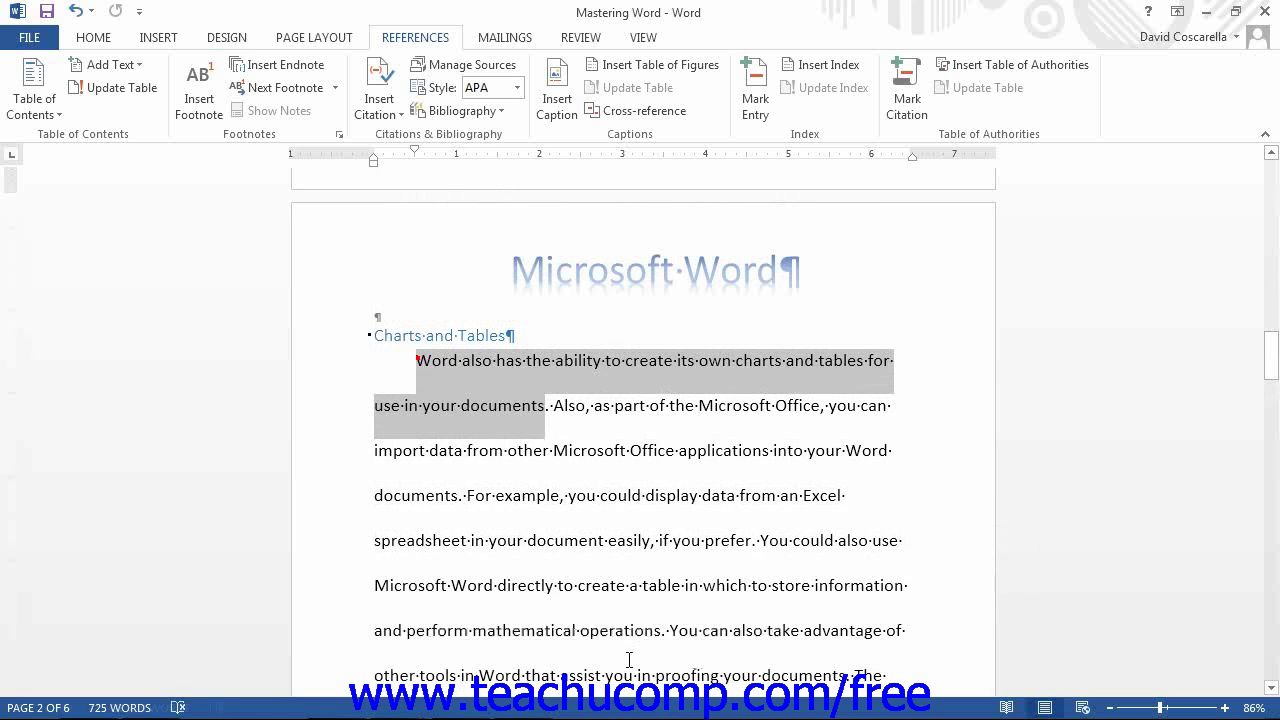
Step: Bookmark the whole first paragraph under "Charts and Tables" with the name Charts
{"action": "triple_click", "coordinate": [792, 600]}
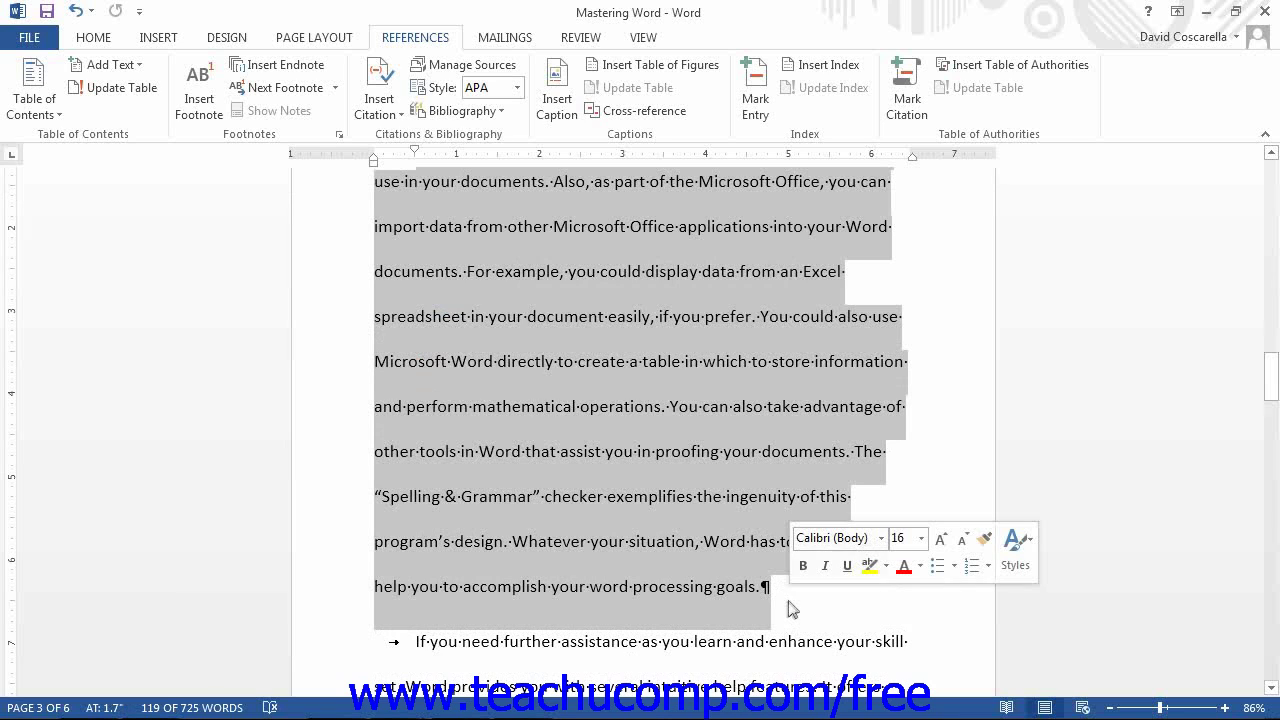
{"action": "left_click", "coordinate": [158, 37]}
{"action": "left_click", "coordinate": [615, 91]}
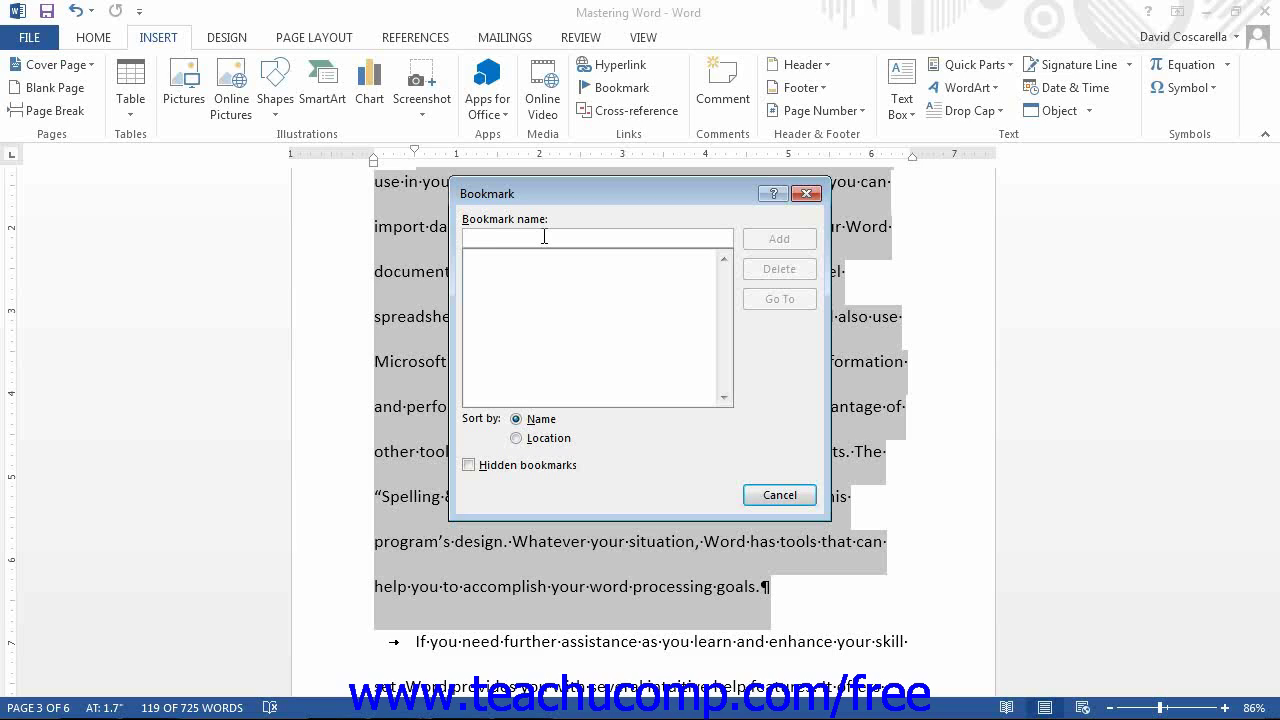
{"action": "type", "text": "Chart"}
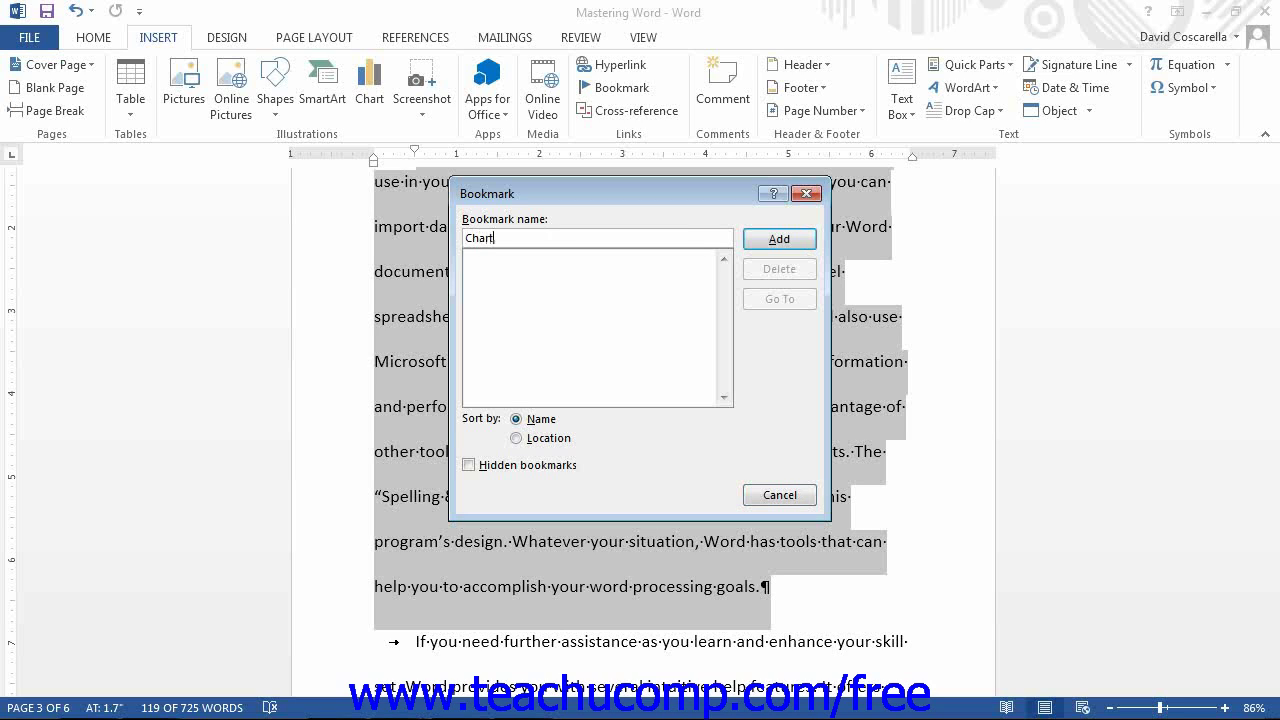
{"action": "type", "text": "s"}
{"action": "left_click", "coordinate": [757, 241]}
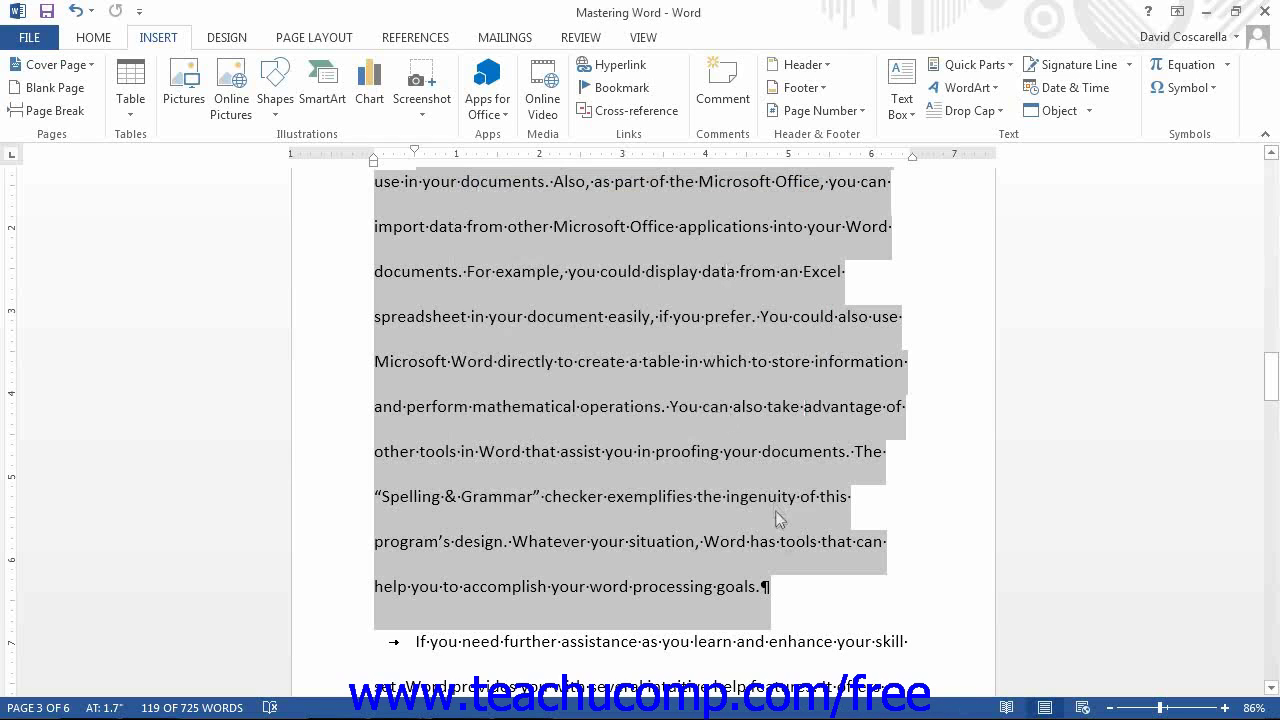
Step: At the end of the bookmarked paragraph, mark a main index entry "Charts" whose page range uses the Charts bookmark
{"action": "left_click", "coordinate": [781, 585]}
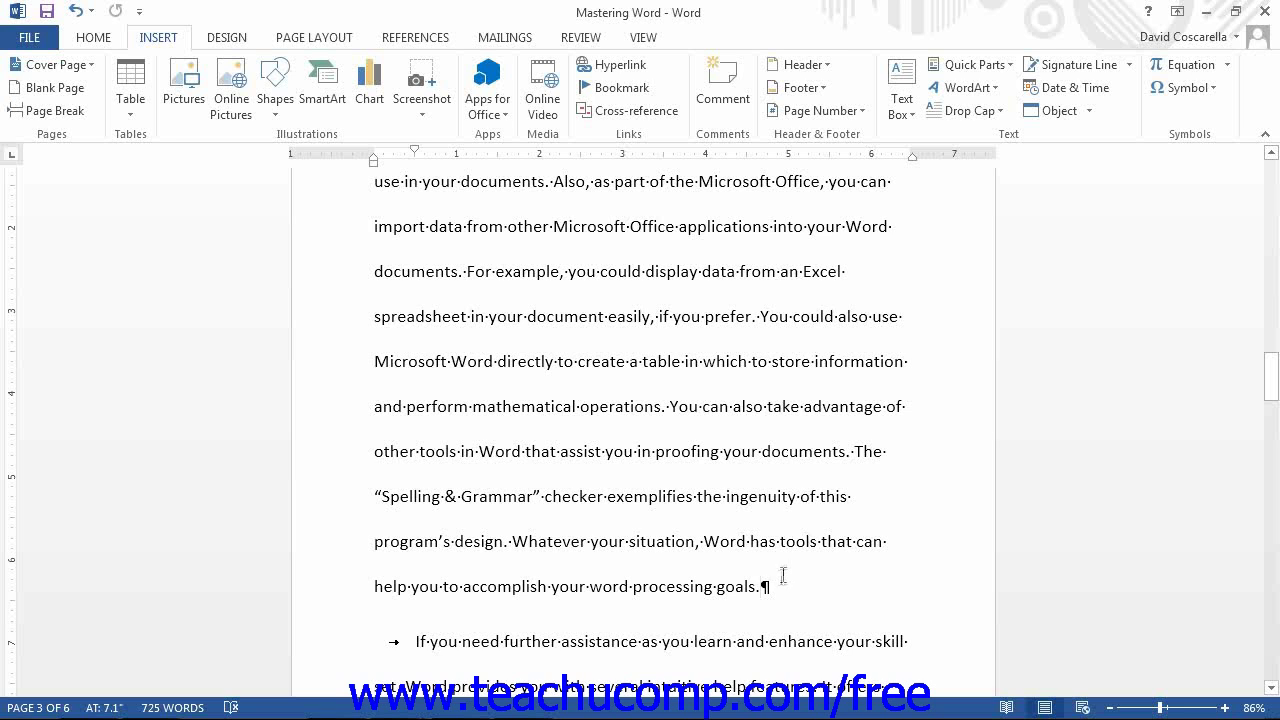
{"action": "left_click", "coordinate": [431, 39]}
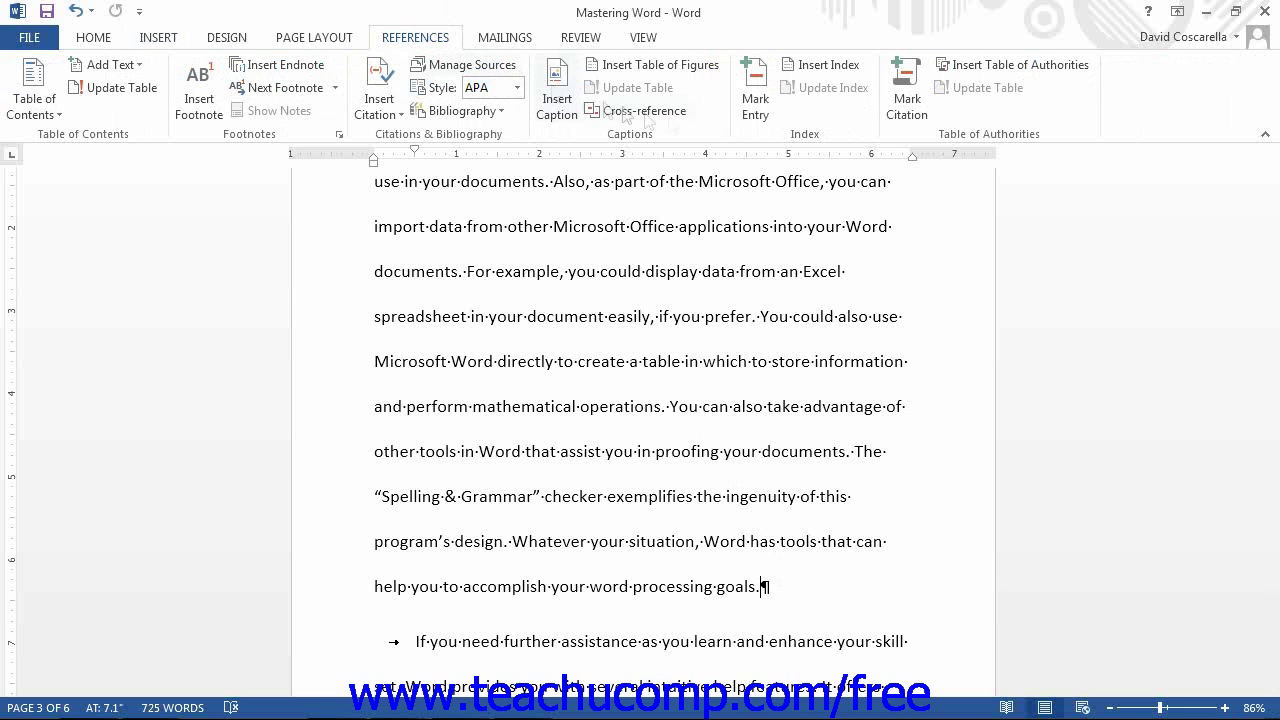
{"action": "left_click", "coordinate": [756, 106]}
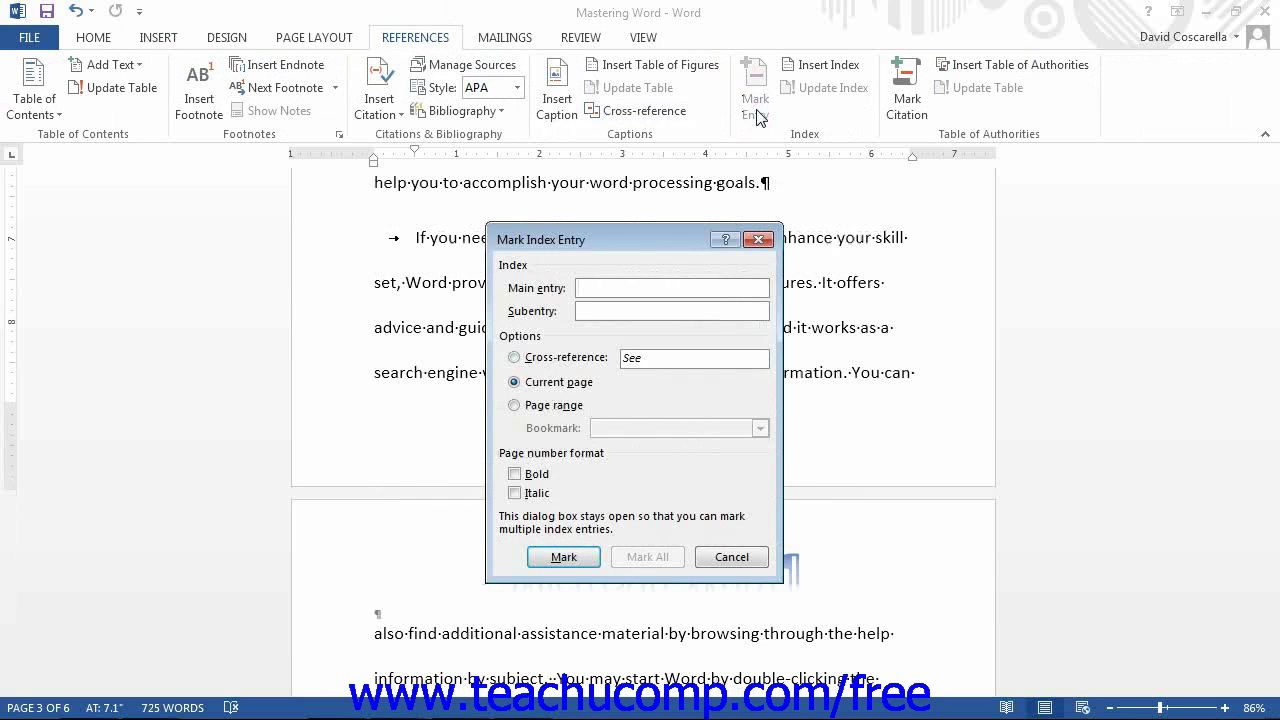
{"action": "left_click", "coordinate": [625, 283]}
{"action": "type", "text": "Charts"}
{"action": "left_click", "coordinate": [535, 405]}
{"action": "left_click", "coordinate": [760, 428]}
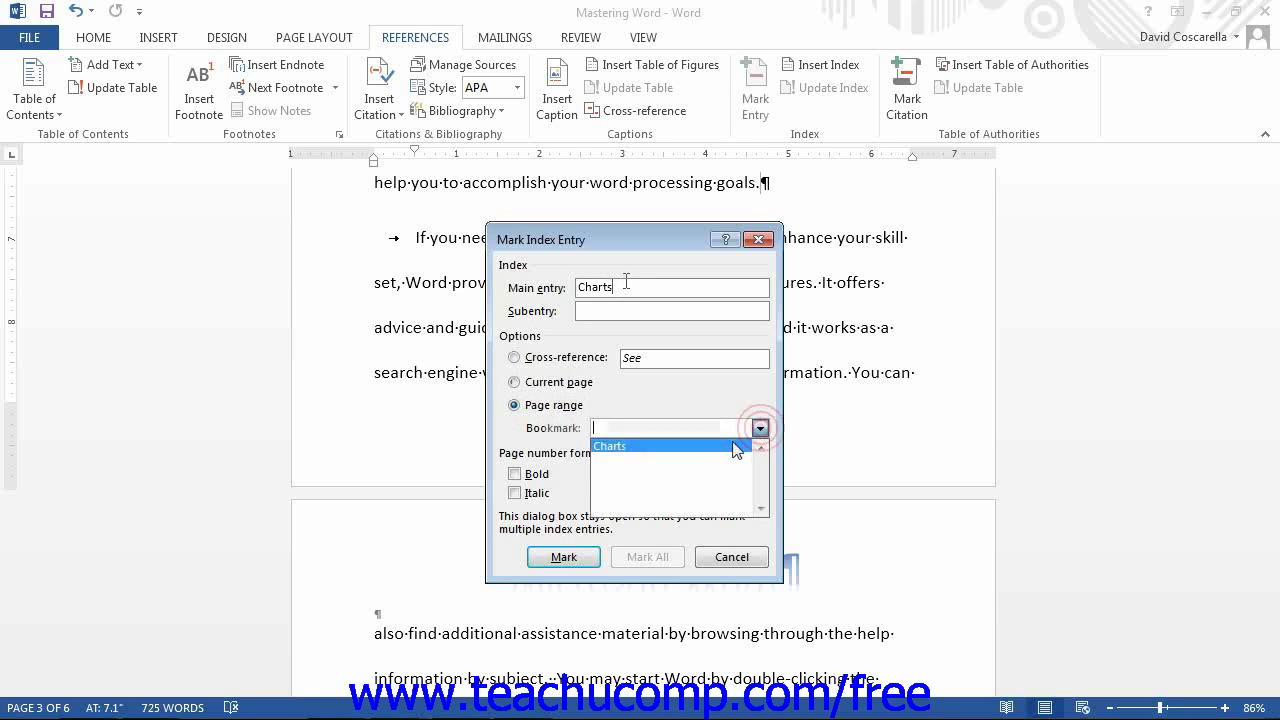
{"action": "left_click", "coordinate": [732, 445]}
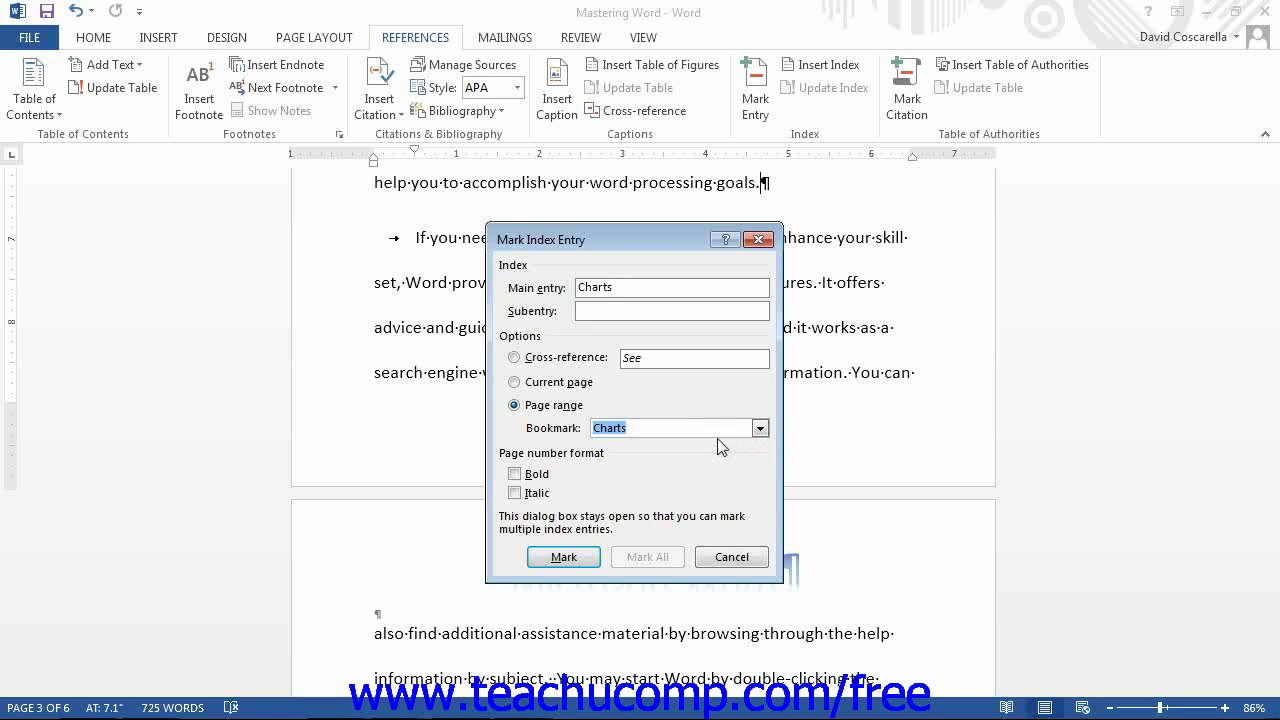
{"action": "left_click", "coordinate": [564, 557]}
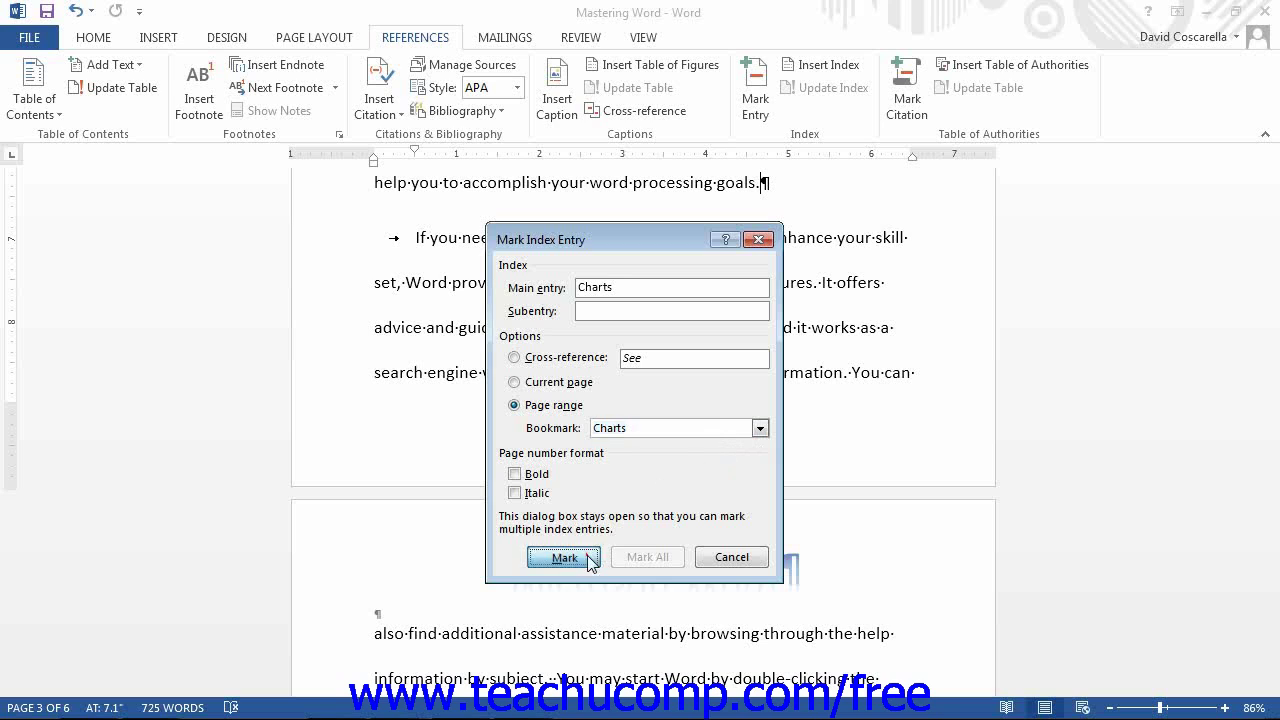
{"action": "left_click", "coordinate": [729, 557]}
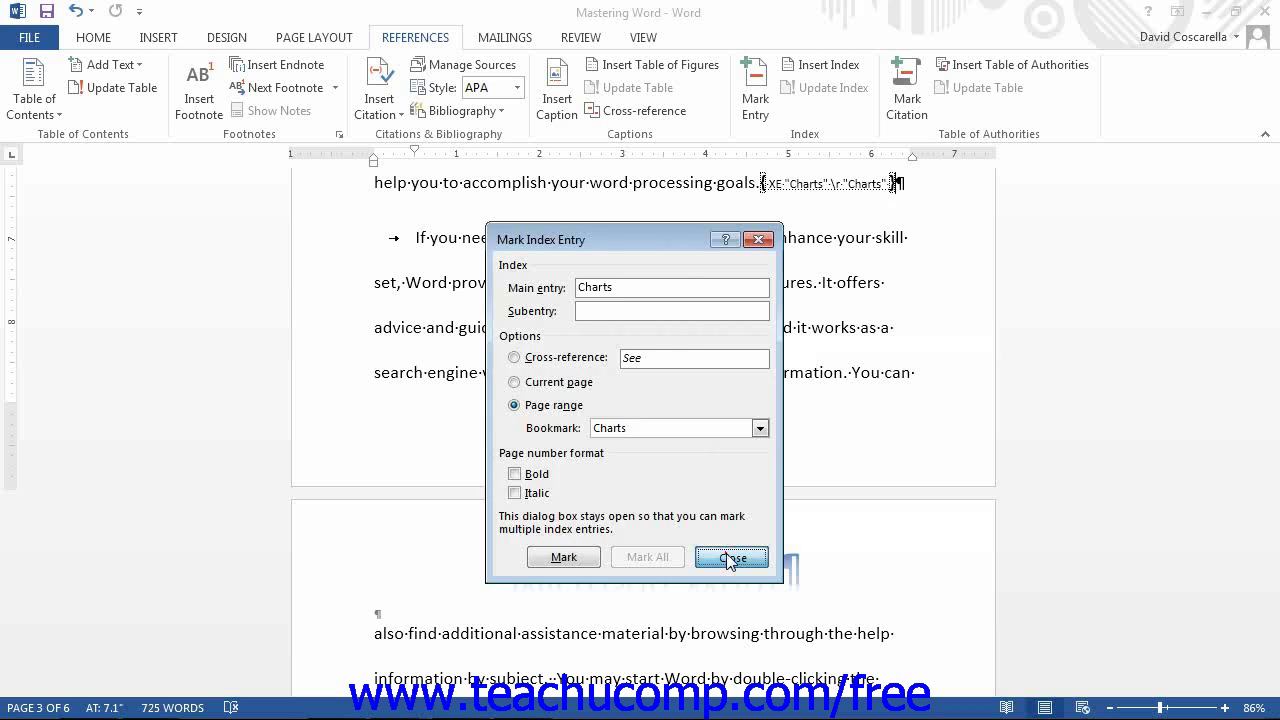
{"action": "left_click", "coordinate": [731, 558]}
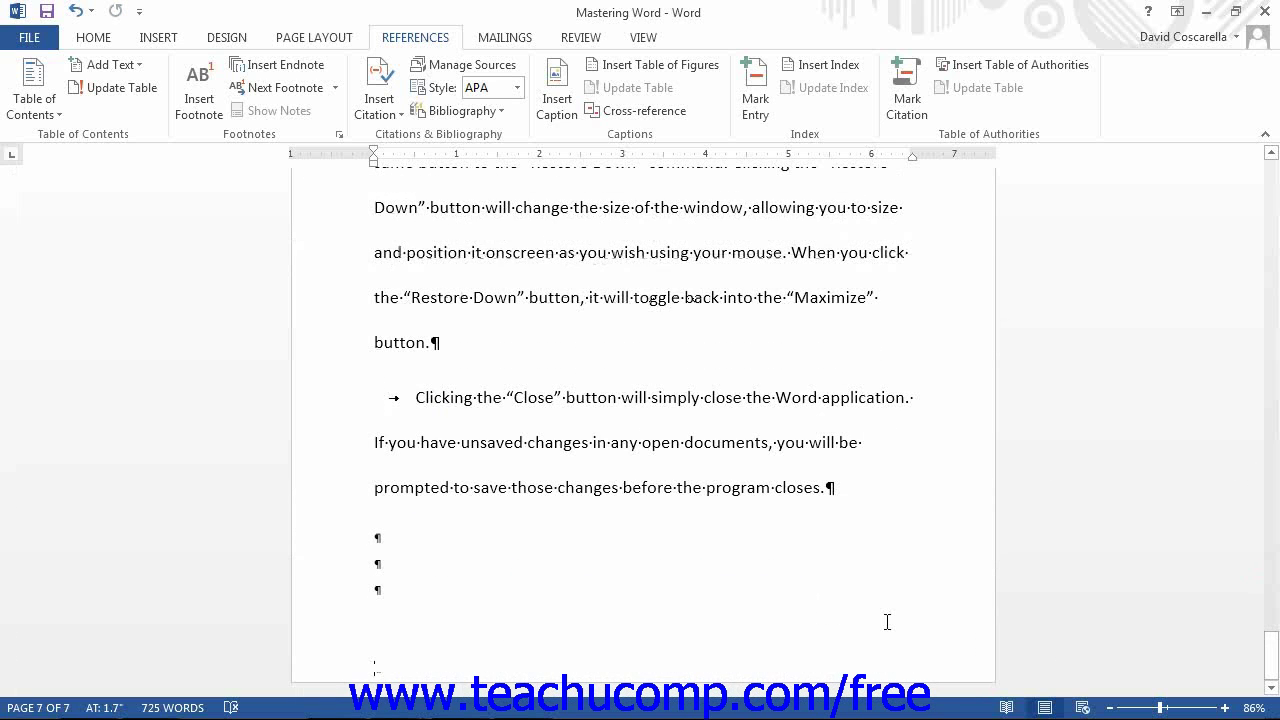
Step: Start inserting an index at the empty paragraph on the document's last page
{"action": "scroll", "coordinate": [808, 591], "scroll_direction": "down", "scroll_amount": 3}
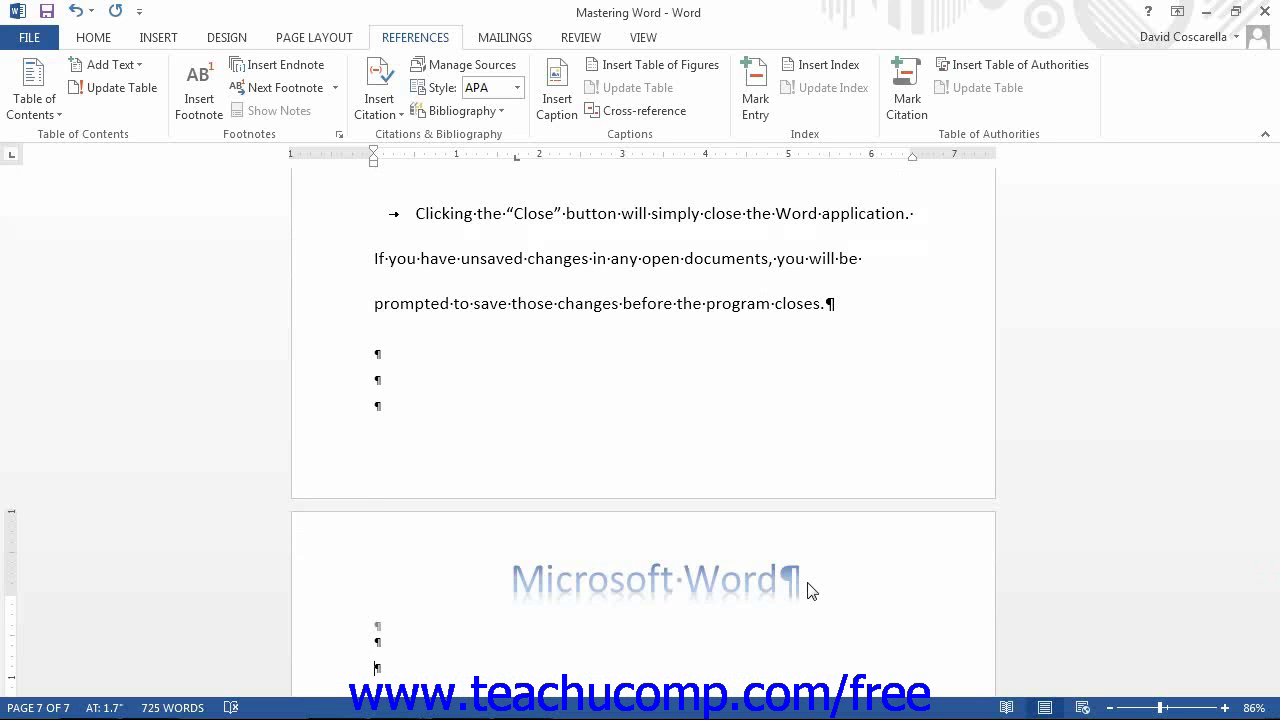
{"action": "left_click", "coordinate": [853, 68]}
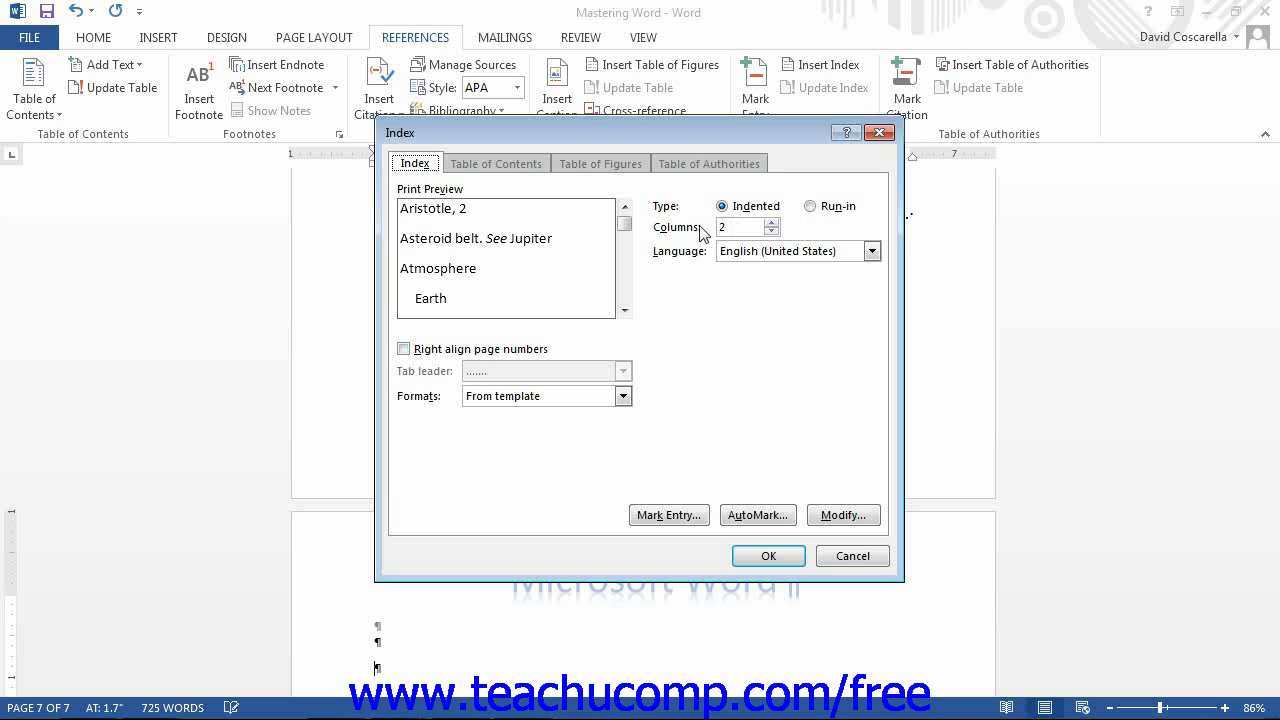
{"action": "left_click", "coordinate": [699, 226]}
{"action": "left_click", "coordinate": [415, 355]}
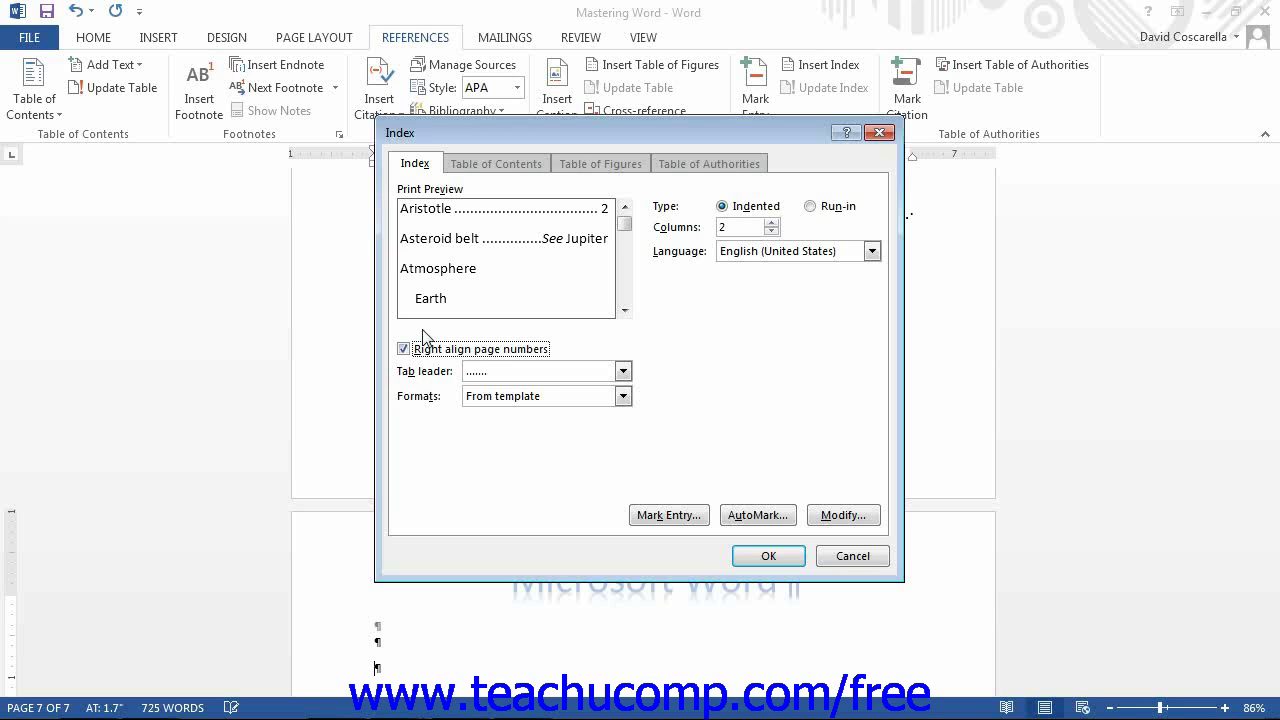
{"action": "left_click", "coordinate": [621, 372]}
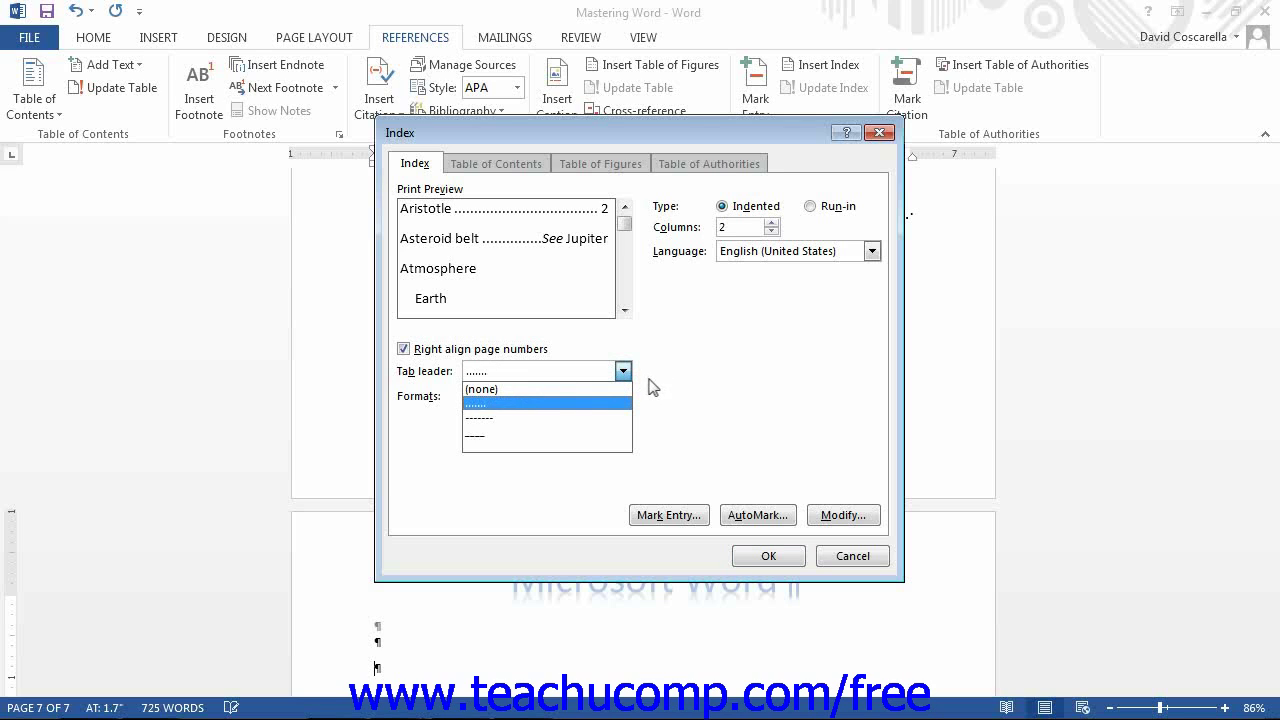
{"action": "left_click", "coordinate": [622, 371]}
Step: Choose the Classic format for the index, insert it on the last page and bring it into view
{"action": "left_click", "coordinate": [622, 396]}
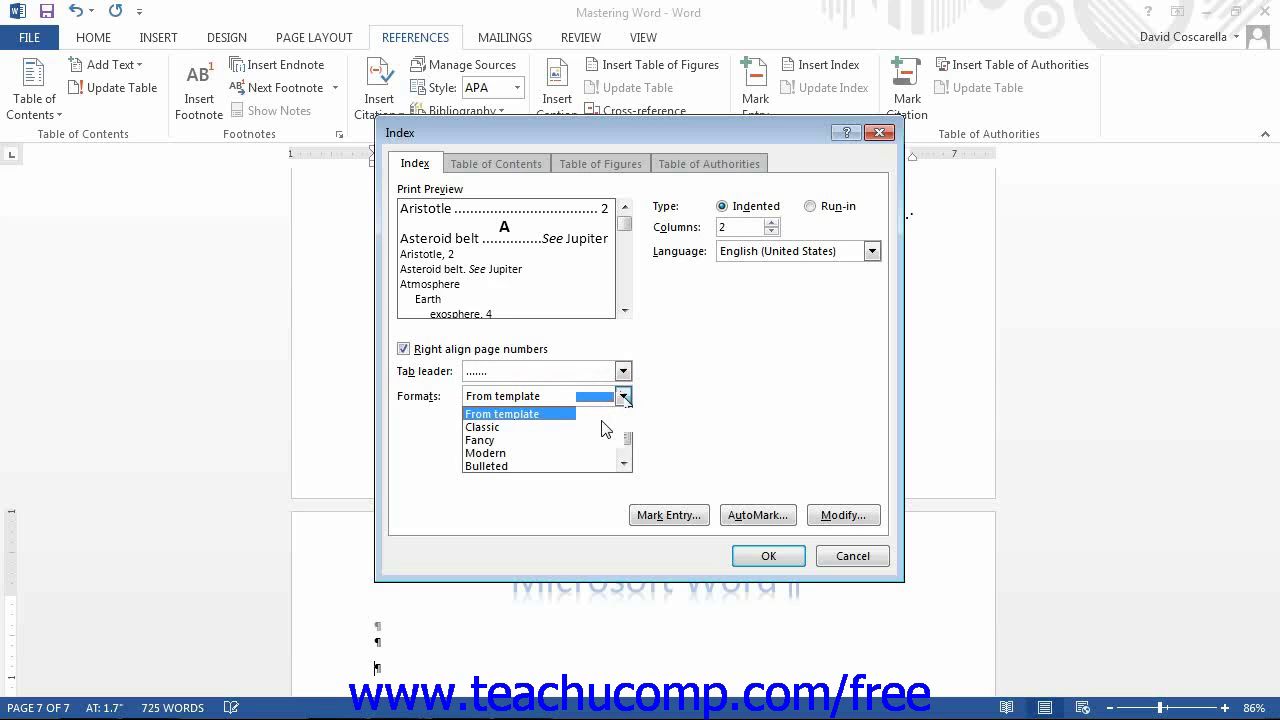
{"action": "left_click", "coordinate": [604, 428]}
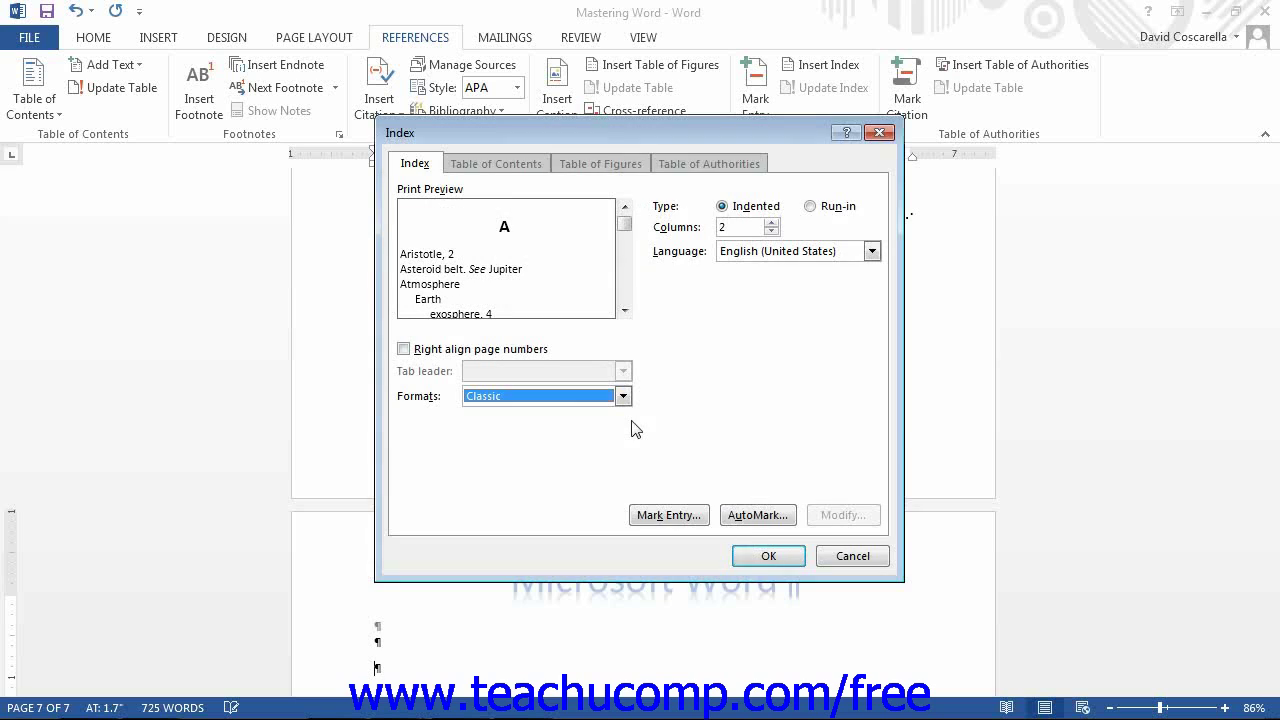
{"action": "left_click", "coordinate": [743, 545]}
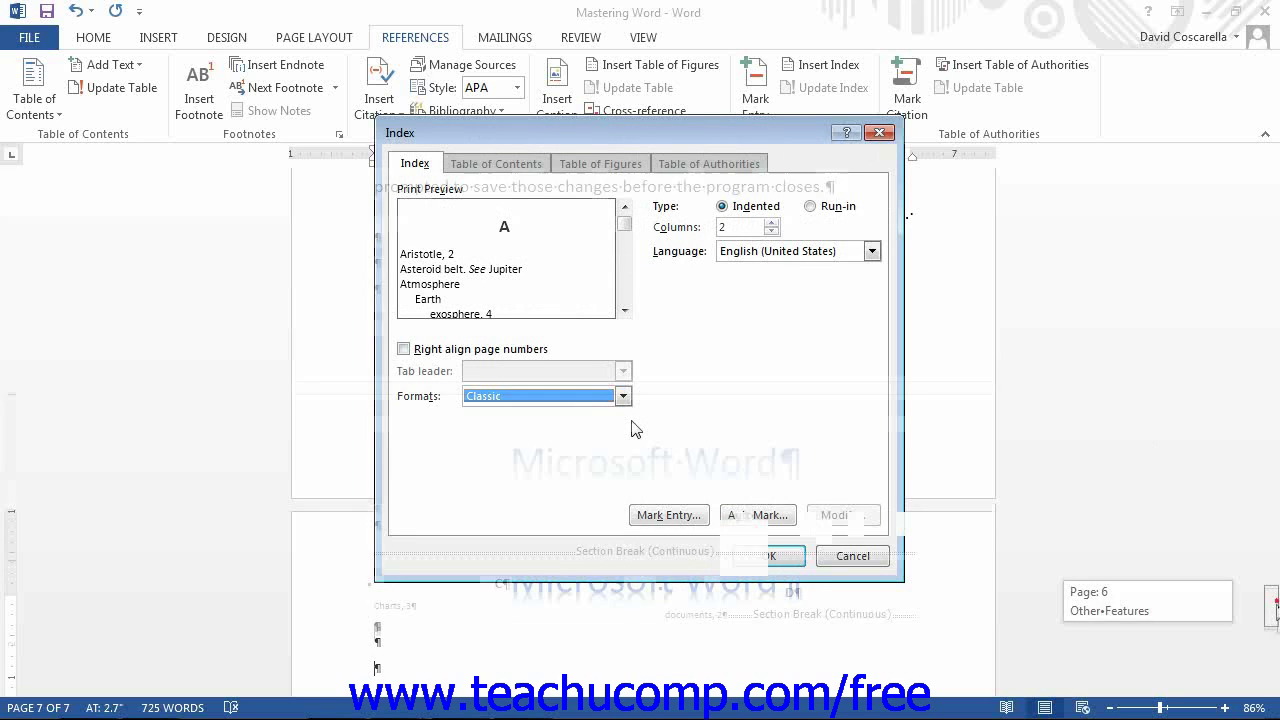
{"action": "left_click_drag", "start_coordinate": [1275, 601], "coordinate": [1276, 625]}
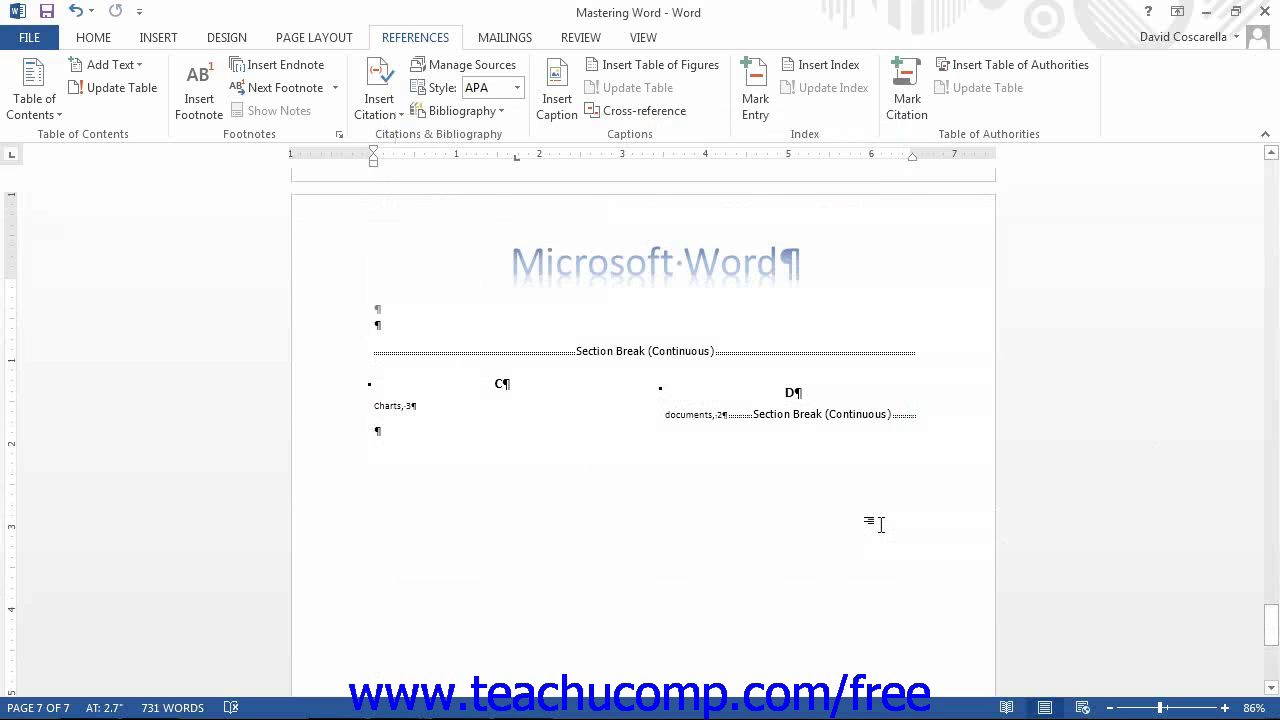